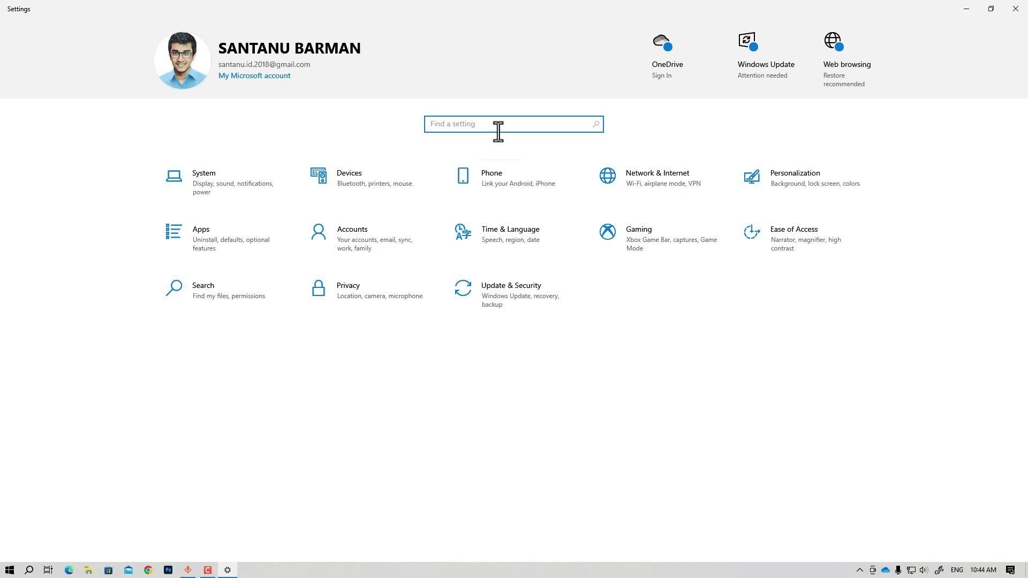
Step: Search the settings for "update", open the Check for updates page and resume the paused Windows updates
type("upd")
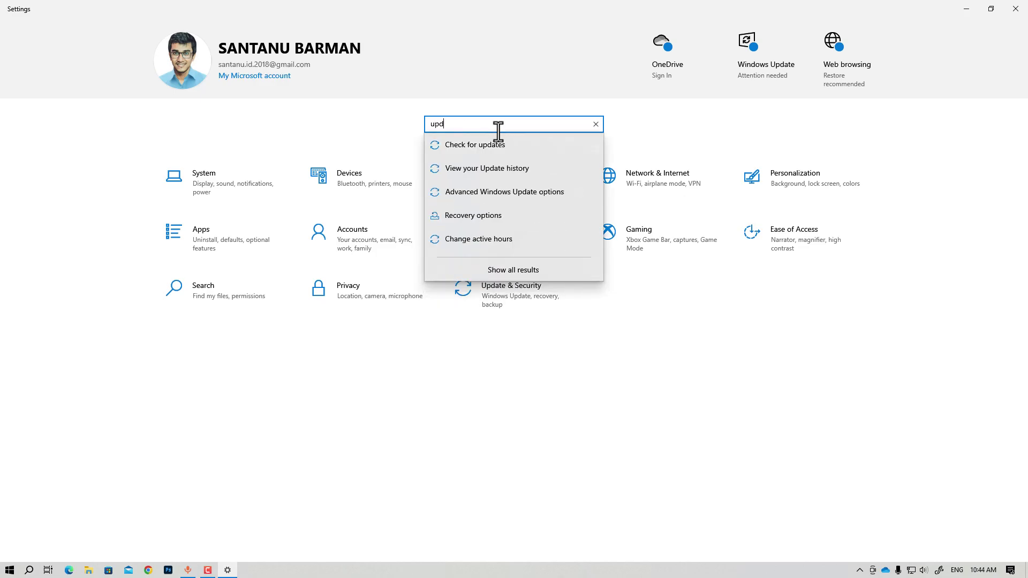
type("ate")
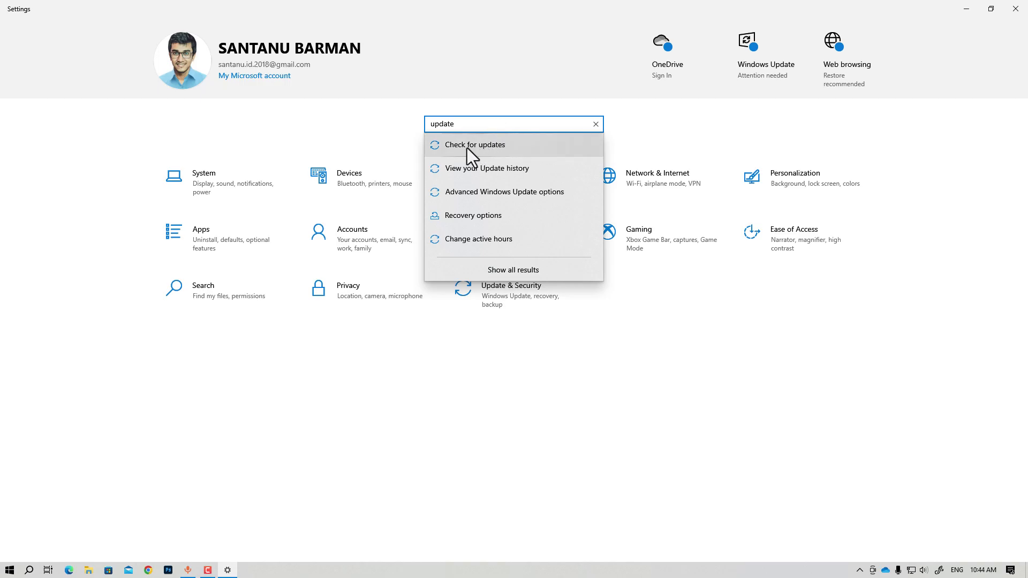
left_click(492, 150)
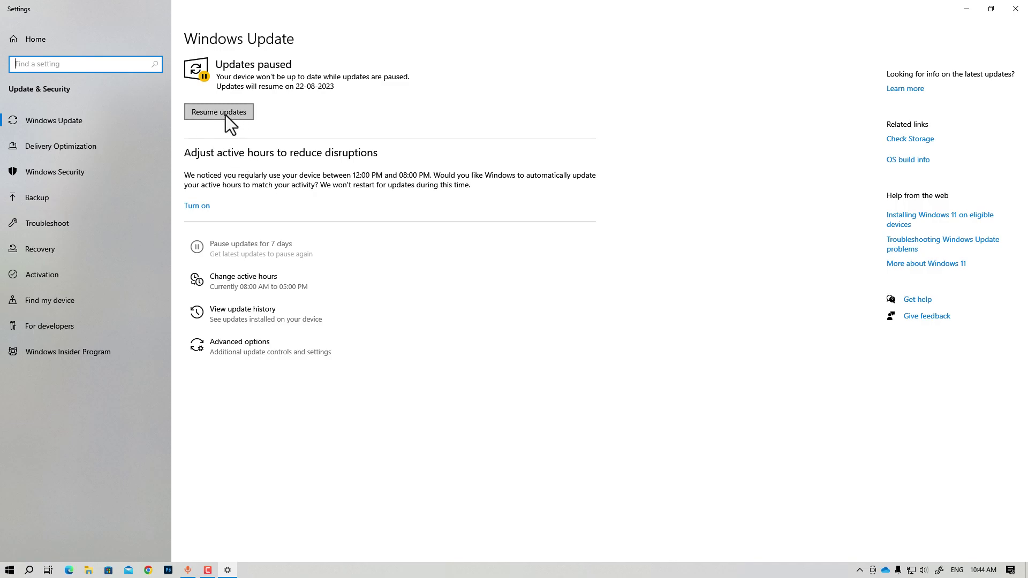
left_click(236, 113)
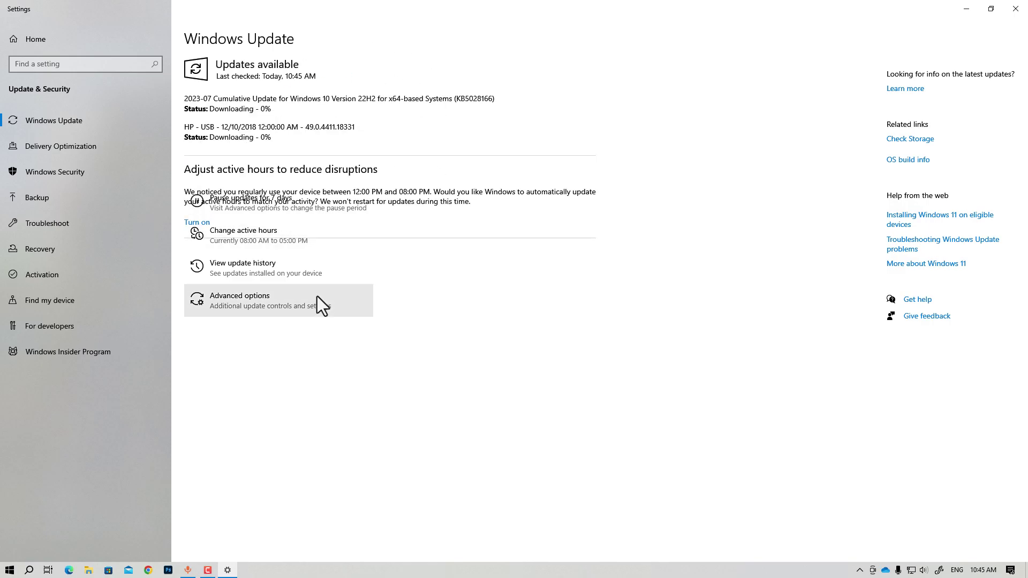
Step: Examine the available Windows updates and their download status
left_click_drag(213, 100, 505, 105)
left_click(455, 128)
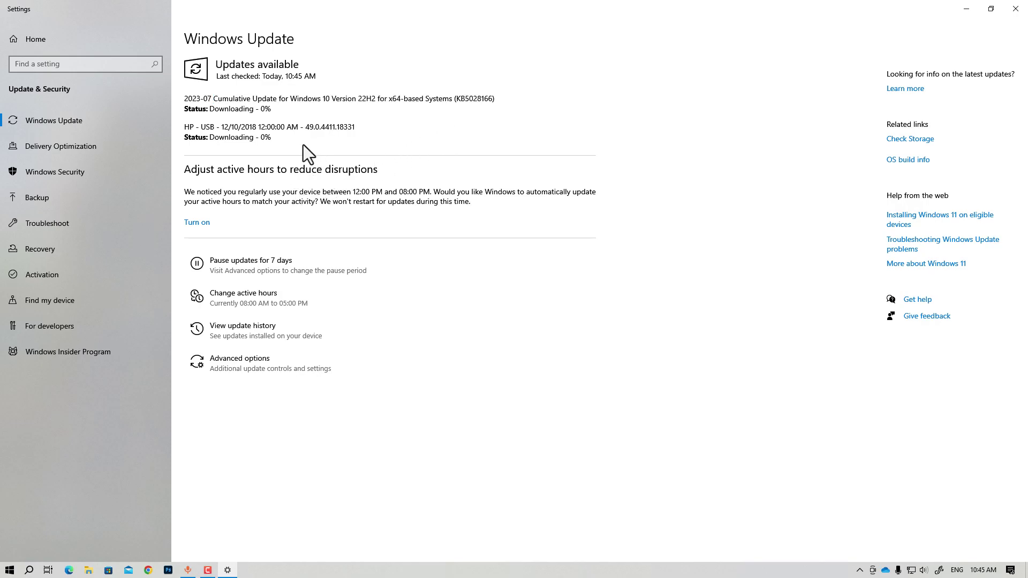
left_click_drag(275, 107, 196, 98)
left_click(190, 96)
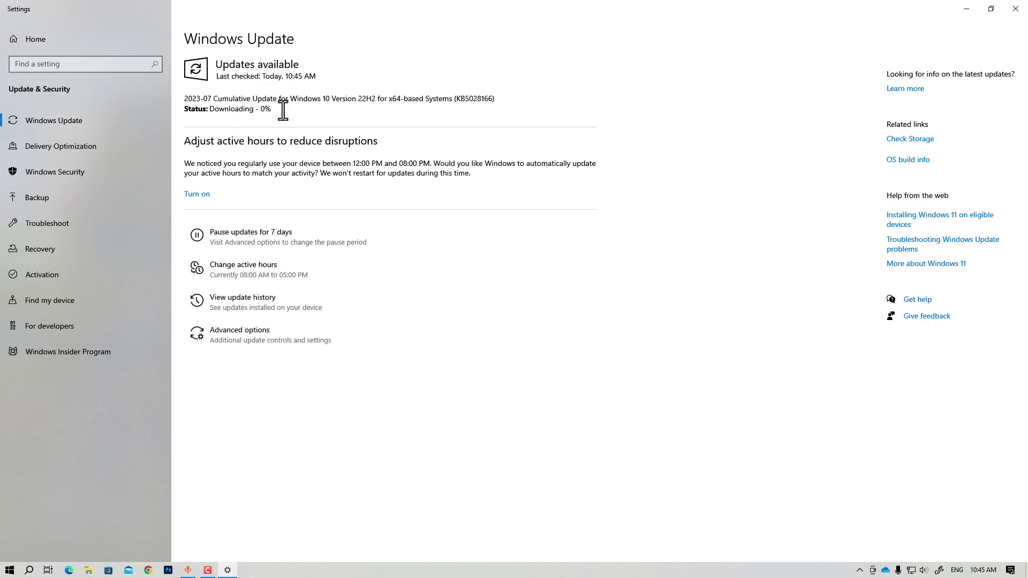
left_click_drag(282, 110, 198, 104)
left_click(365, 107)
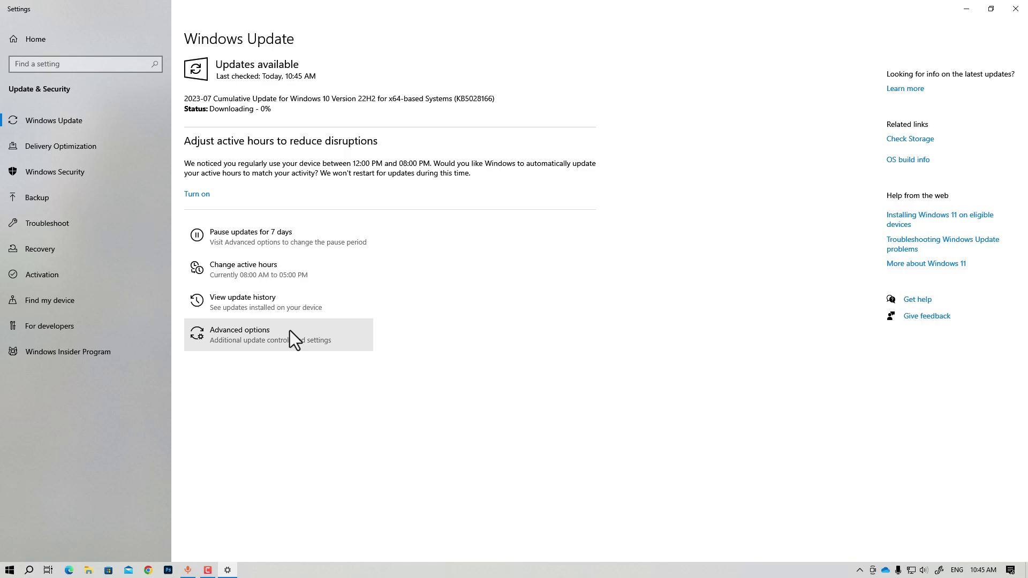
Step: Pause Windows updates until Thursday, 24 August, 2023 in the advanced update options, and close Settings
left_click(249, 336)
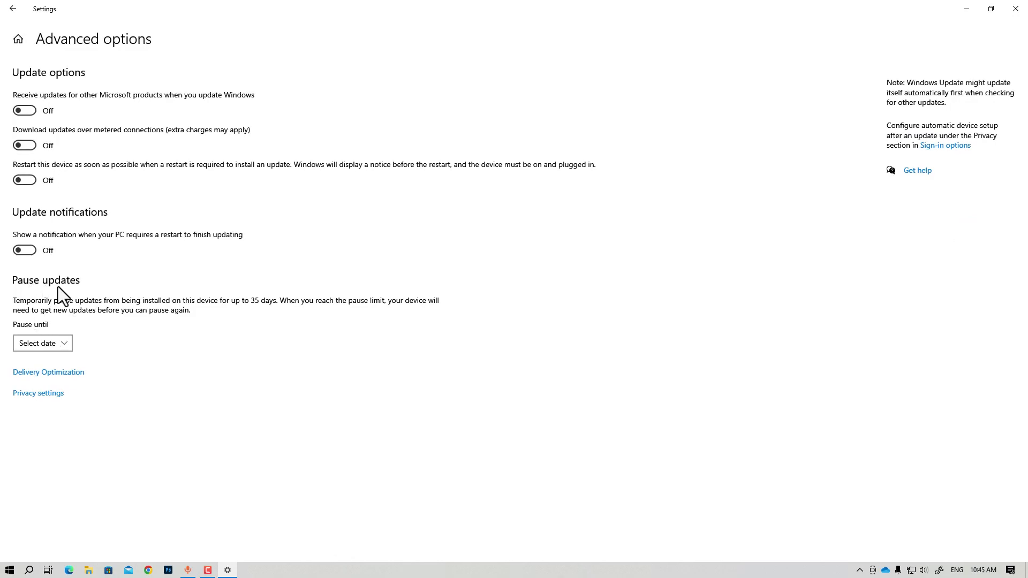
left_click(49, 345)
scroll(49, 386, "down", 5)
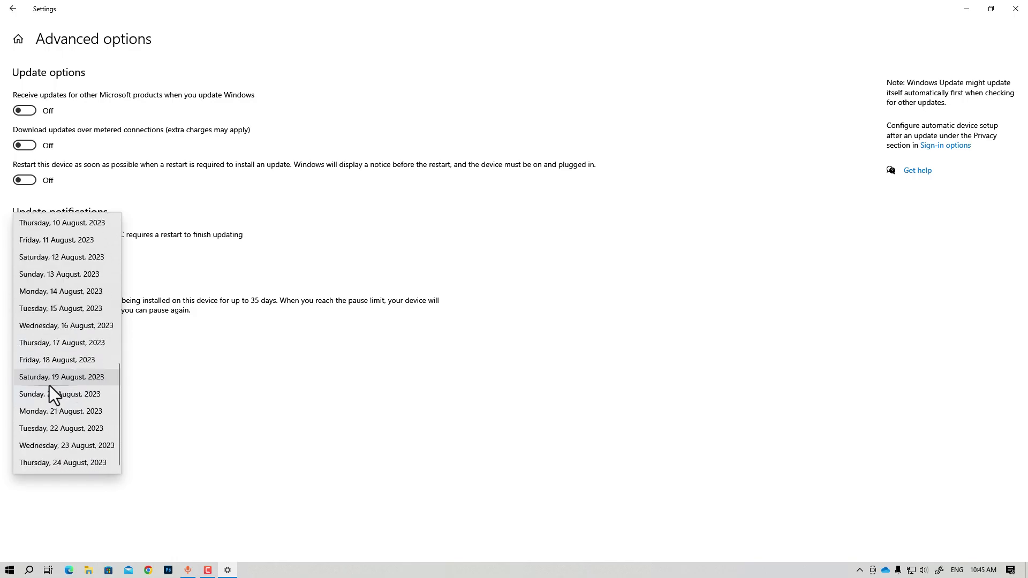
left_click(57, 470)
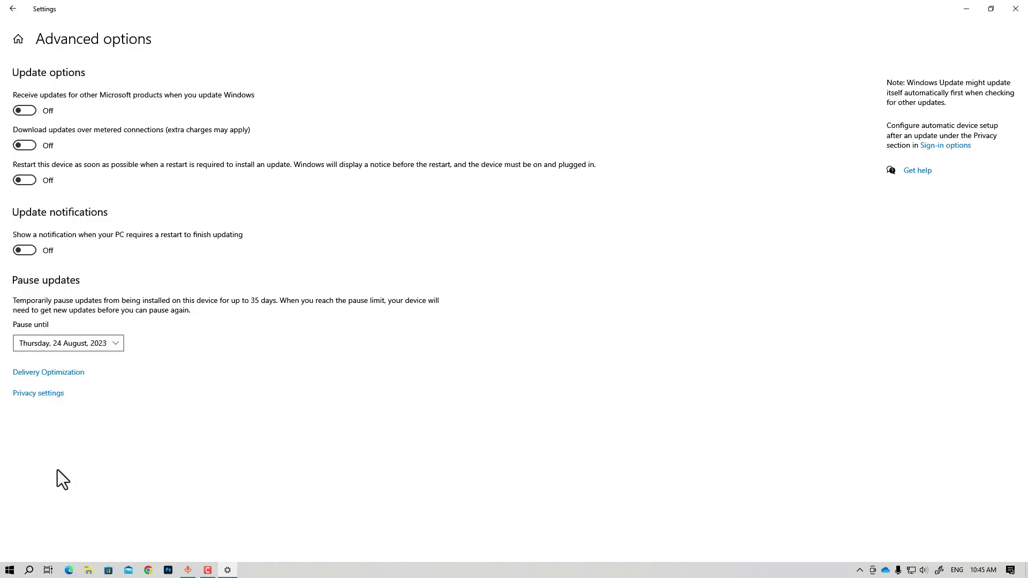
left_click(11, 11)
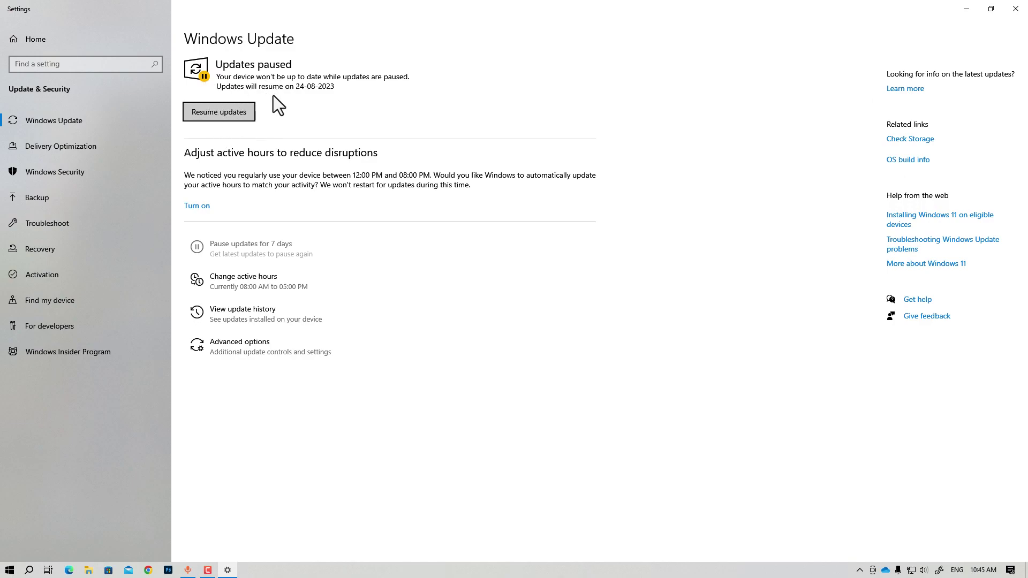
left_click(1015, 9)
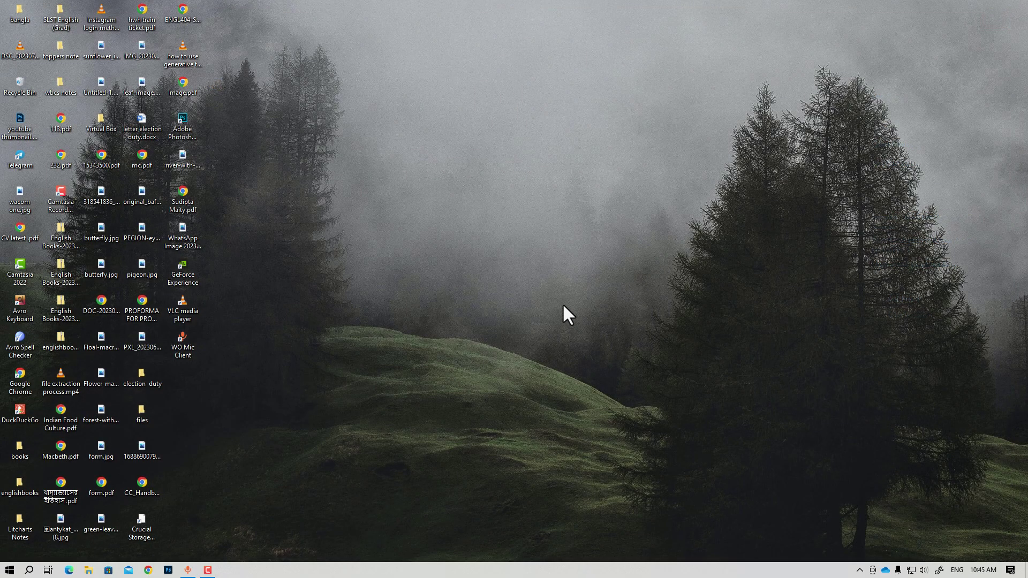
Step: Find the Services app through the Windows search, open it and maximize its window
key("super")
type("sec")
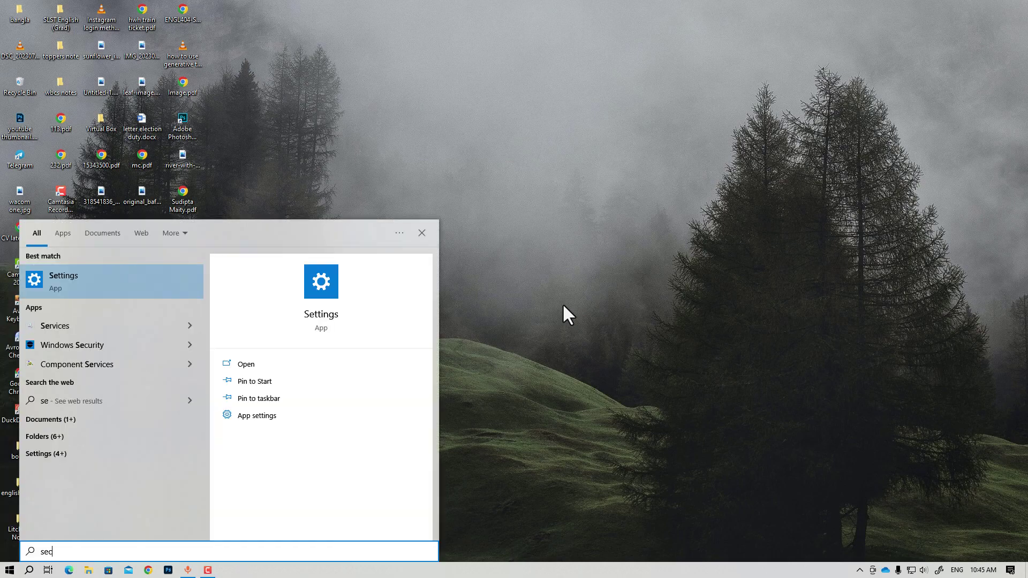
type("vic")
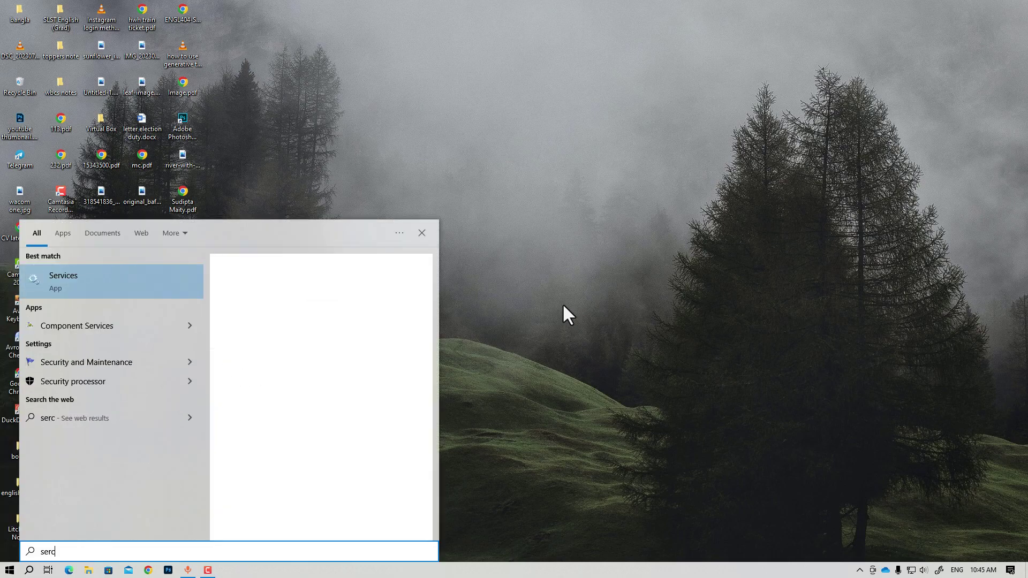
left_click(91, 281)
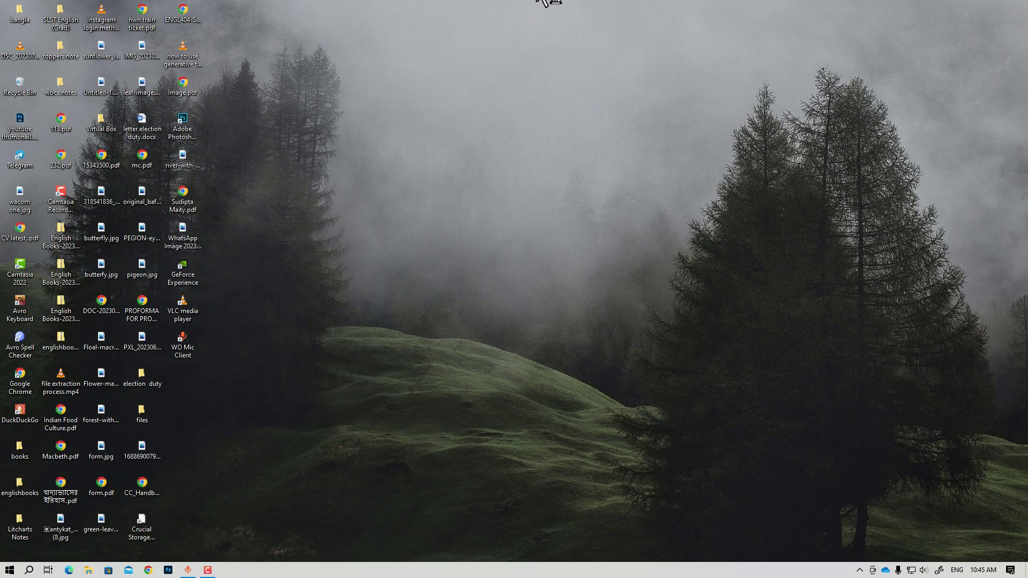
left_click(434, 46)
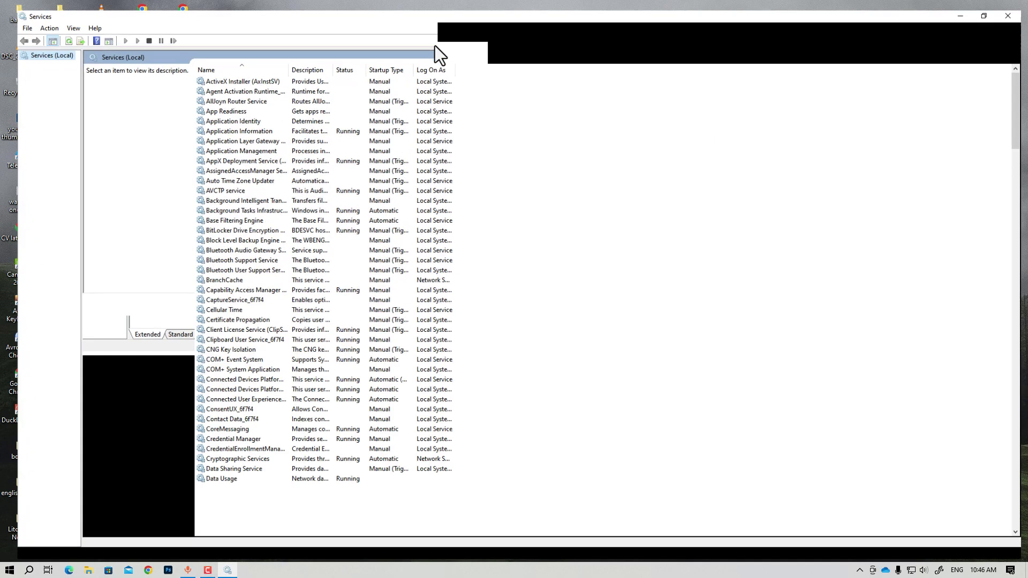
Step: Locate the Windows Update service in the services list and stop it
left_click(233, 153)
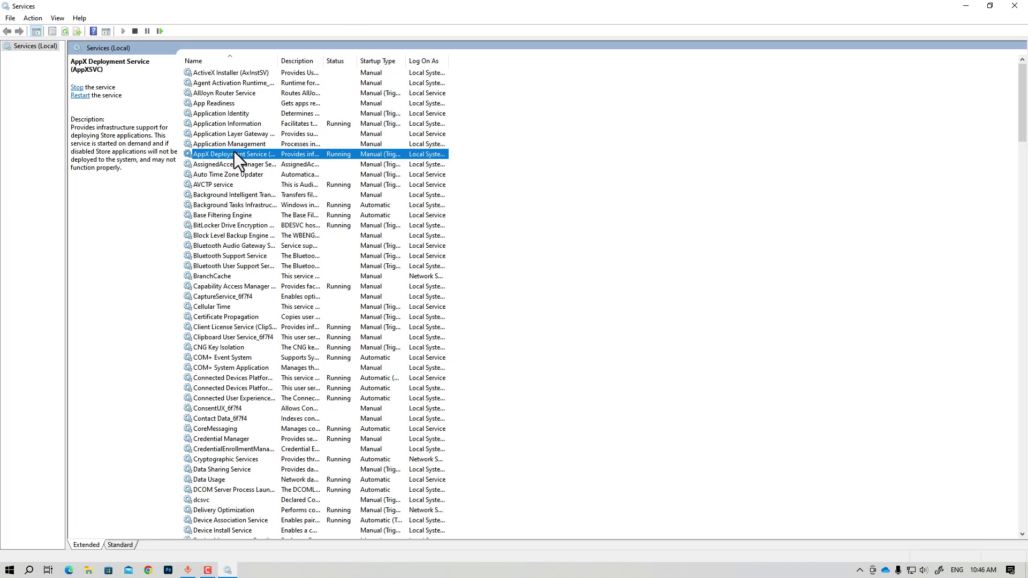
type("windows audio")
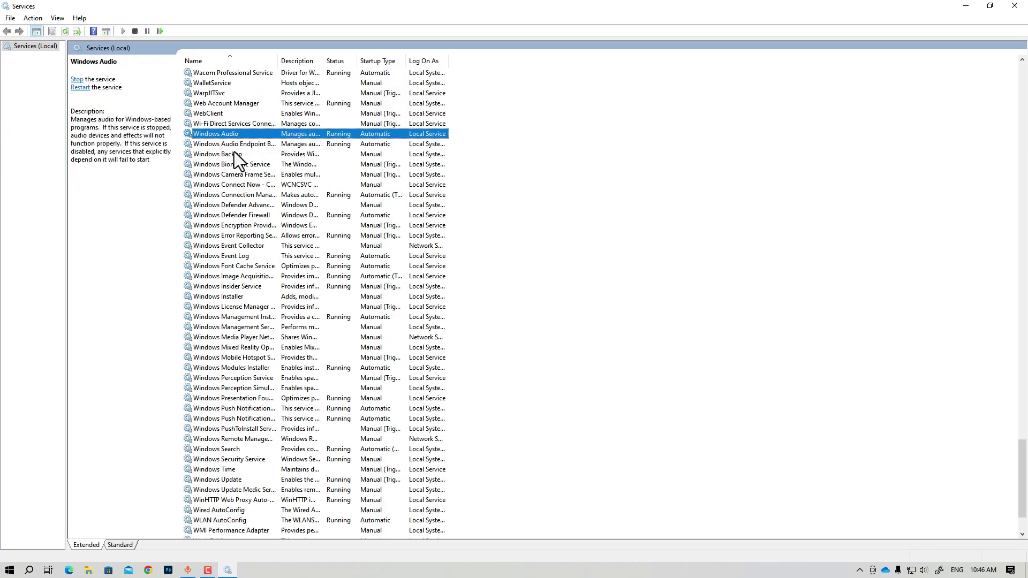
scroll(235, 161, "down", 3)
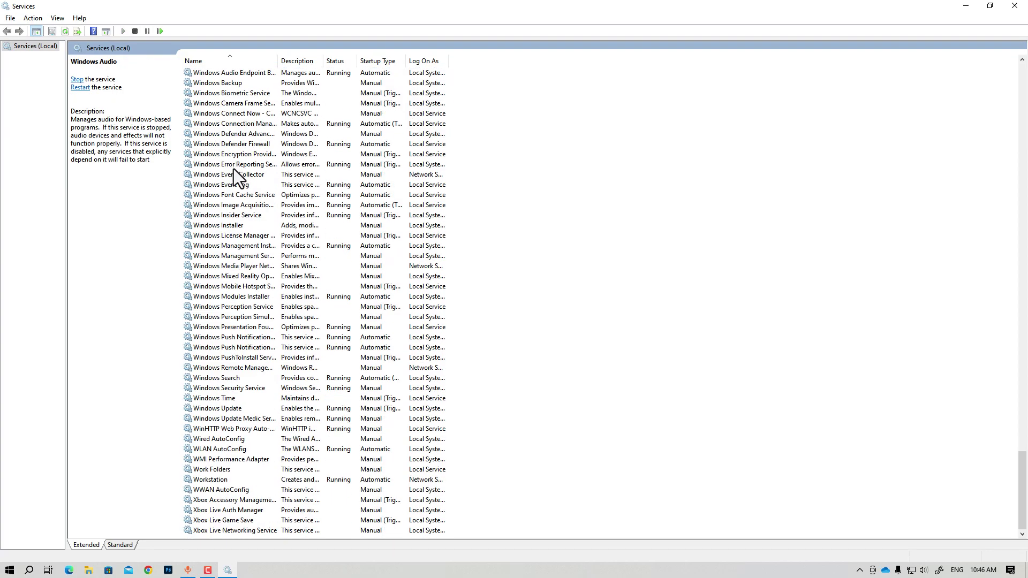
left_click(221, 410)
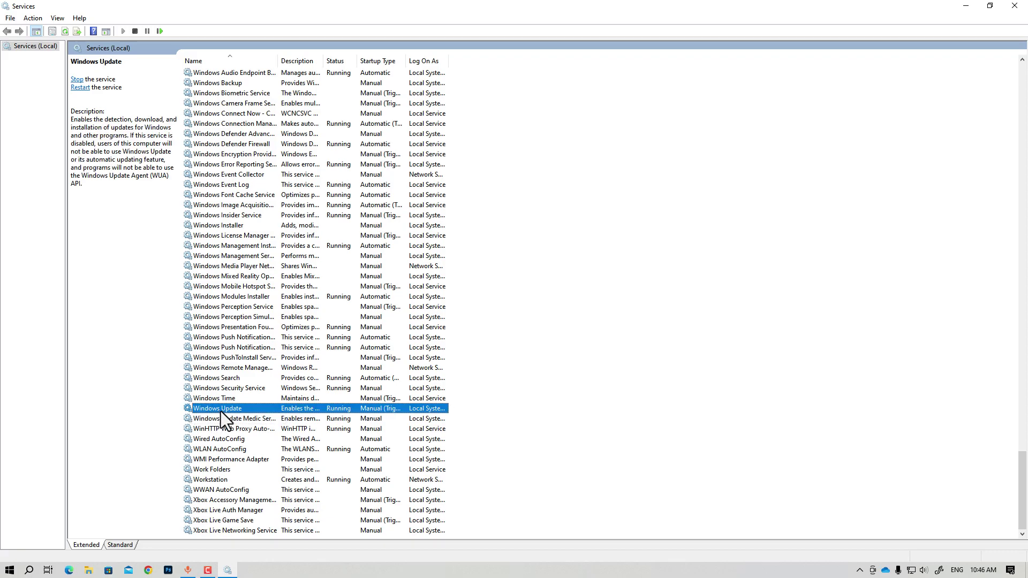
left_click(77, 80)
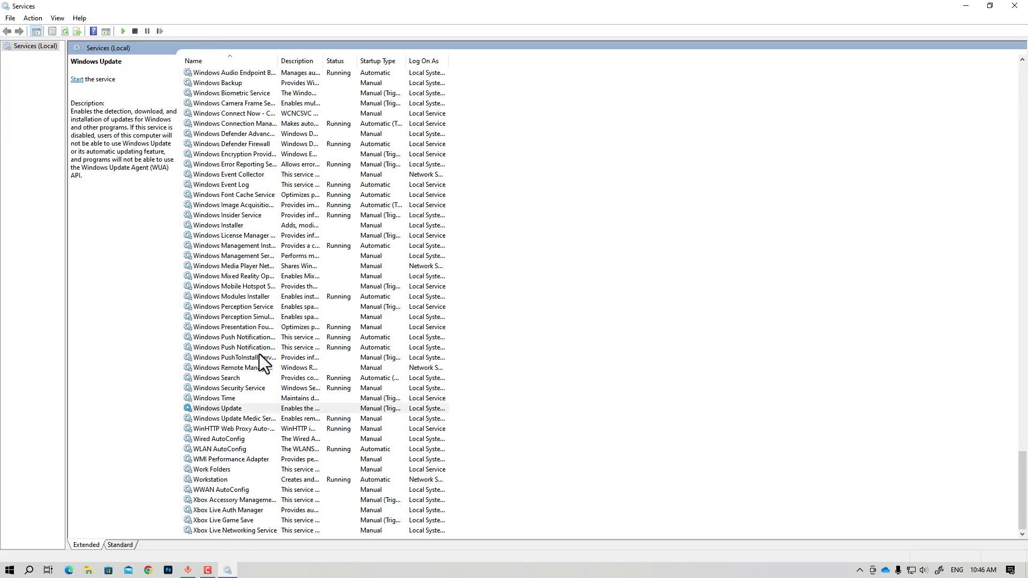
Step: Set the Windows Update service's startup type to Disabled, apply the change and close Services
left_click(301, 411)
double_click(285, 407)
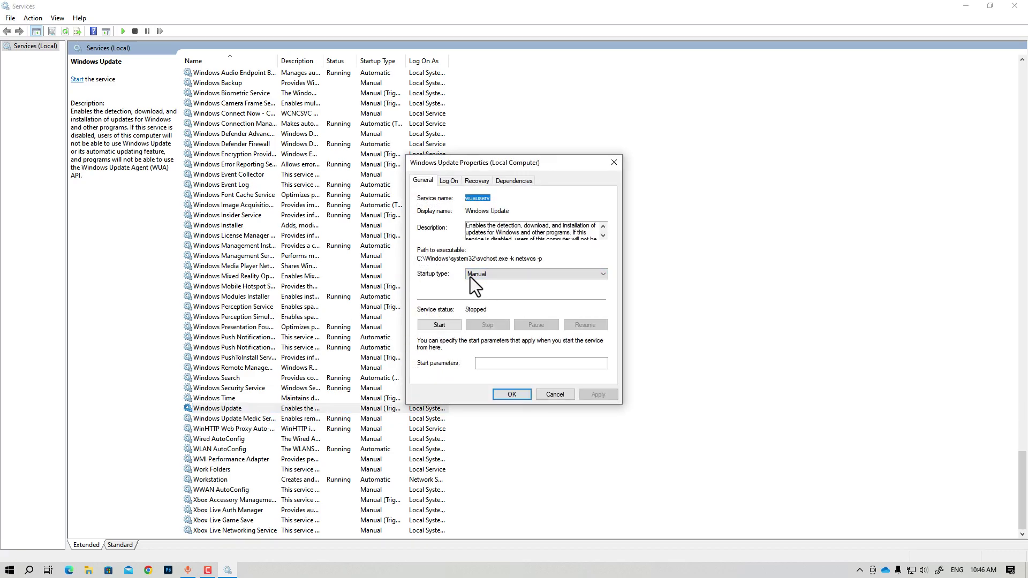
left_click(487, 281)
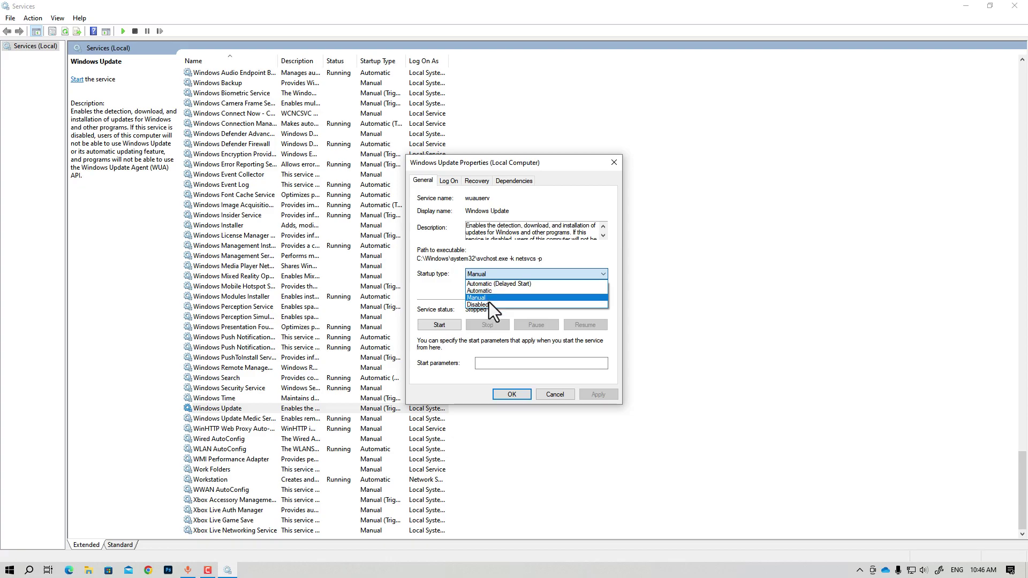
left_click(490, 303)
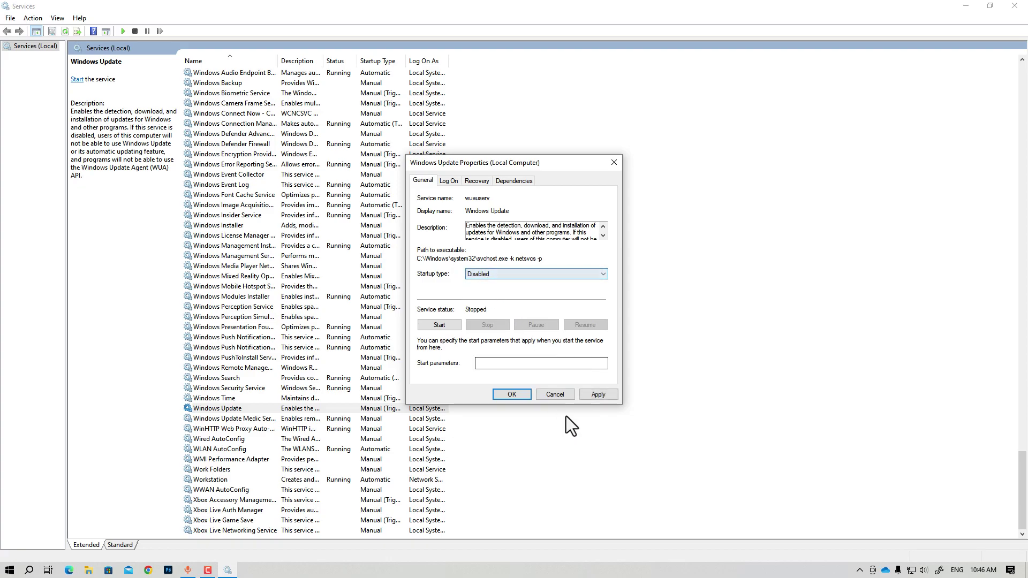
left_click(605, 395)
left_click(512, 396)
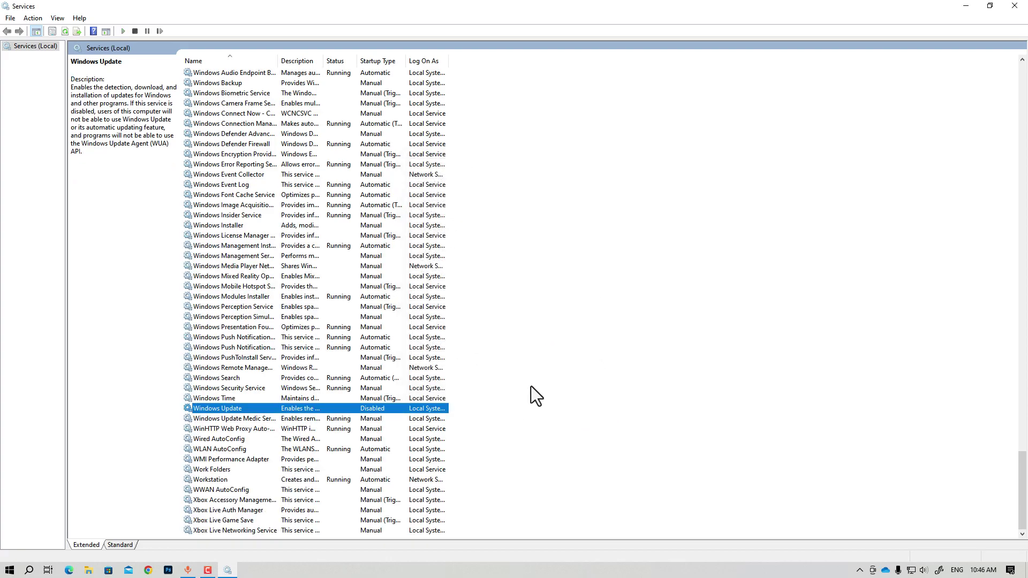
left_click(577, 359)
left_click(1026, 11)
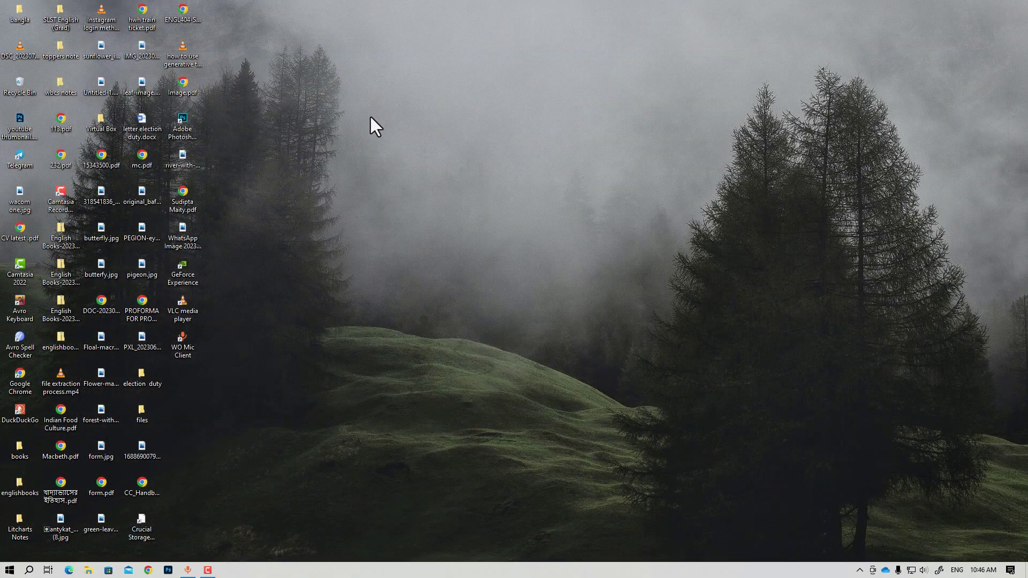
left_click(9, 570)
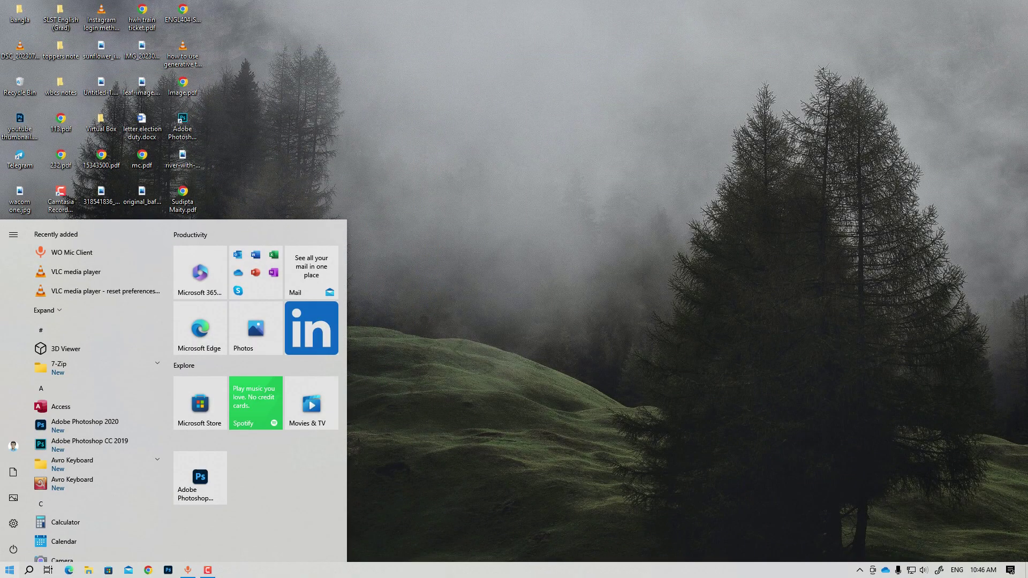
left_click(9, 569)
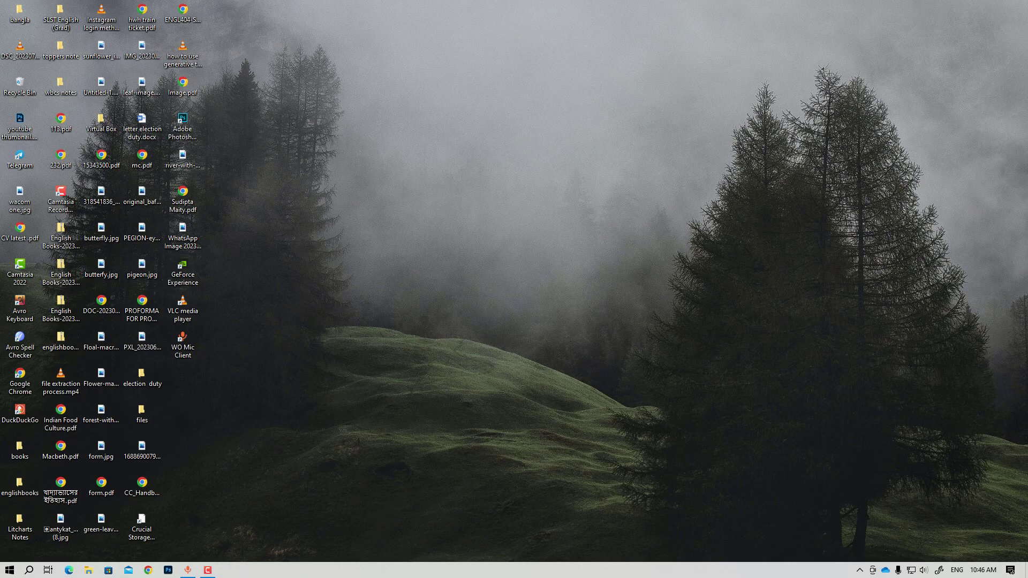
right_click(435, 575)
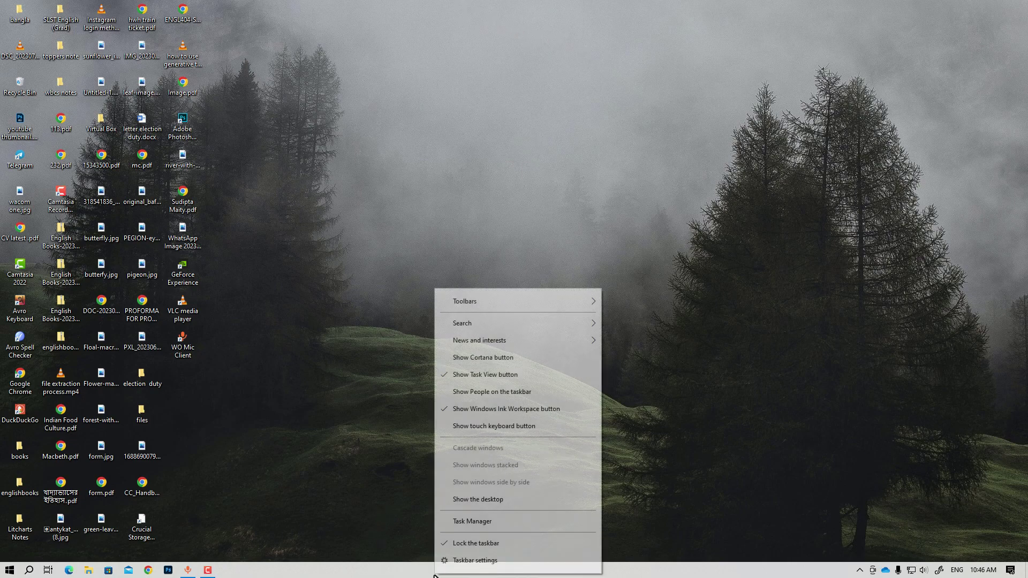
left_click(477, 522)
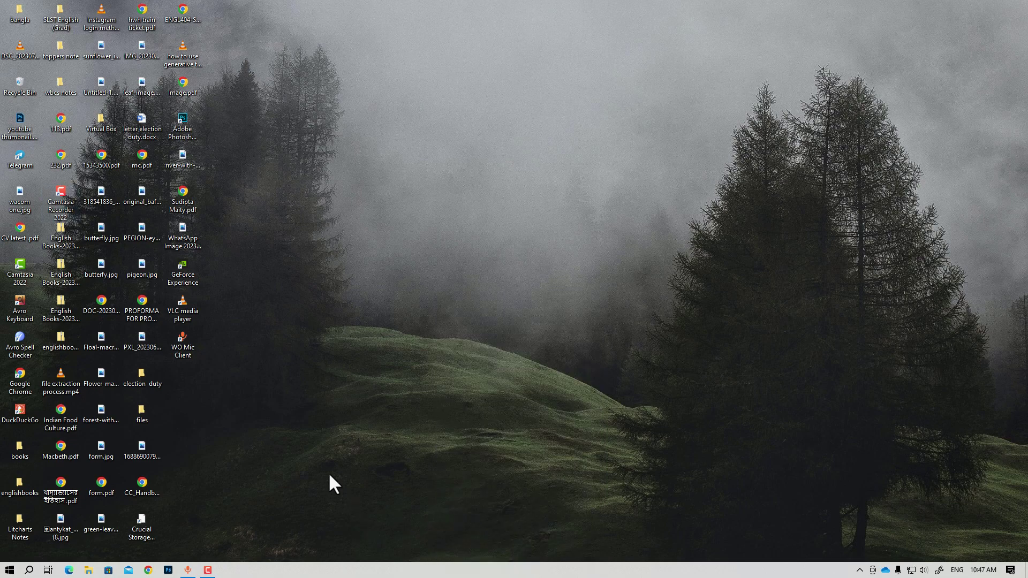
Step: Search Windows for "task", open Task Manager and maximize its window
left_click(31, 570)
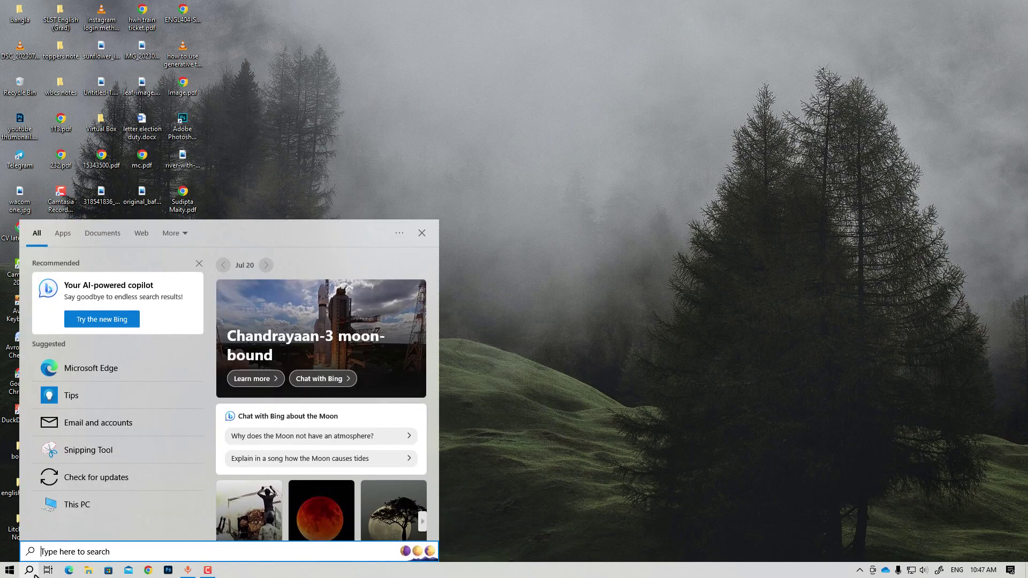
type("task")
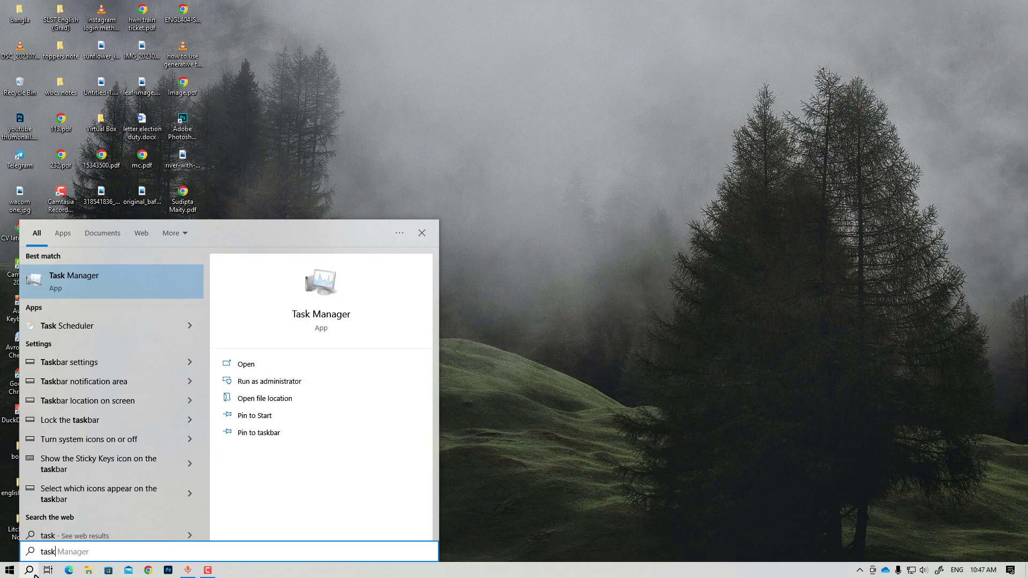
left_click(146, 272)
double_click(691, 72)
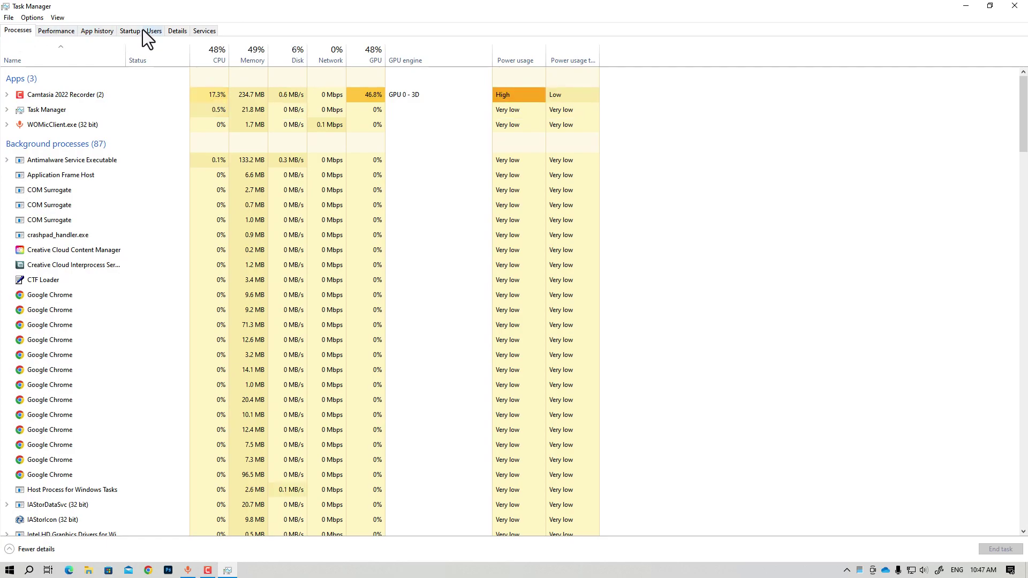
Step: Show the startup apps and sort them by status with the enabled ones first
left_click(129, 31)
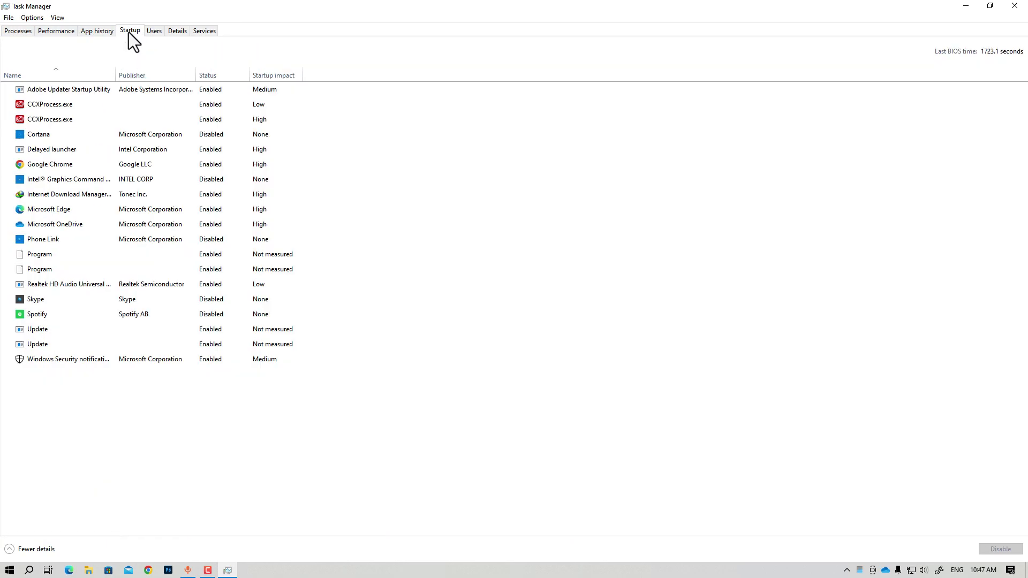
left_click(212, 77)
left_click(219, 72)
left_click(221, 71)
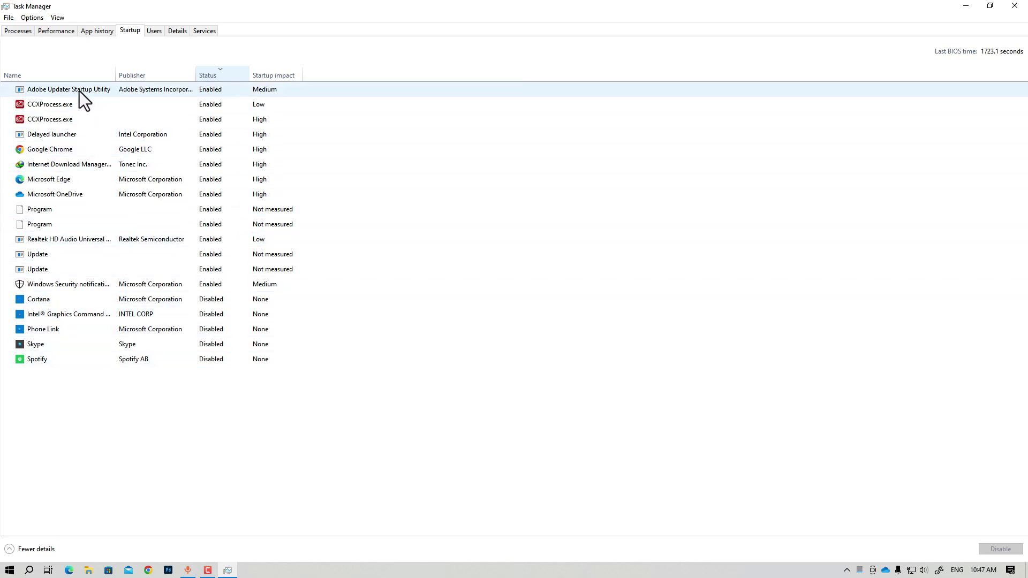
Step: Disable the Adobe Updater Startup Utility in the startup apps list
left_click(207, 93)
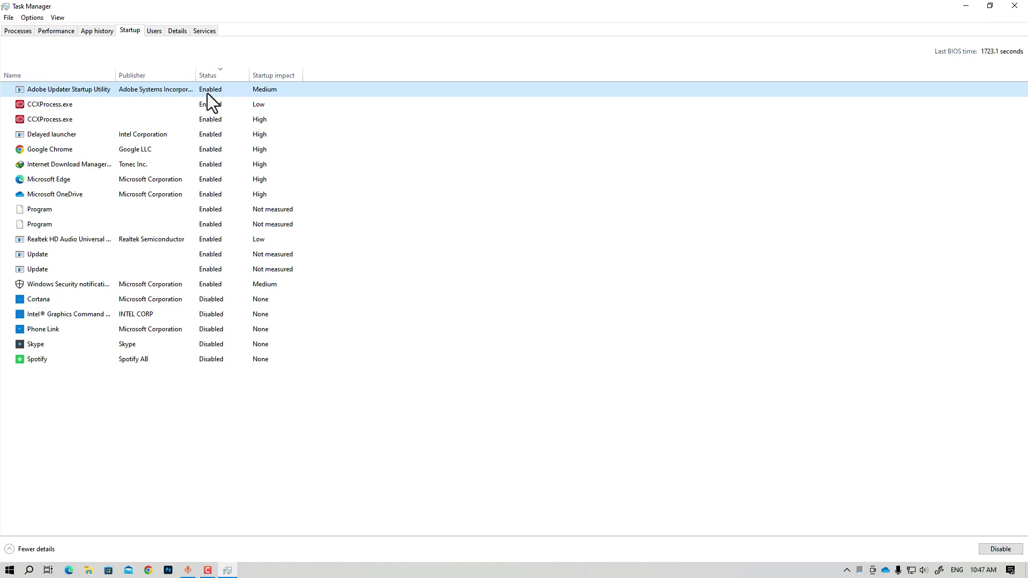
right_click(158, 89)
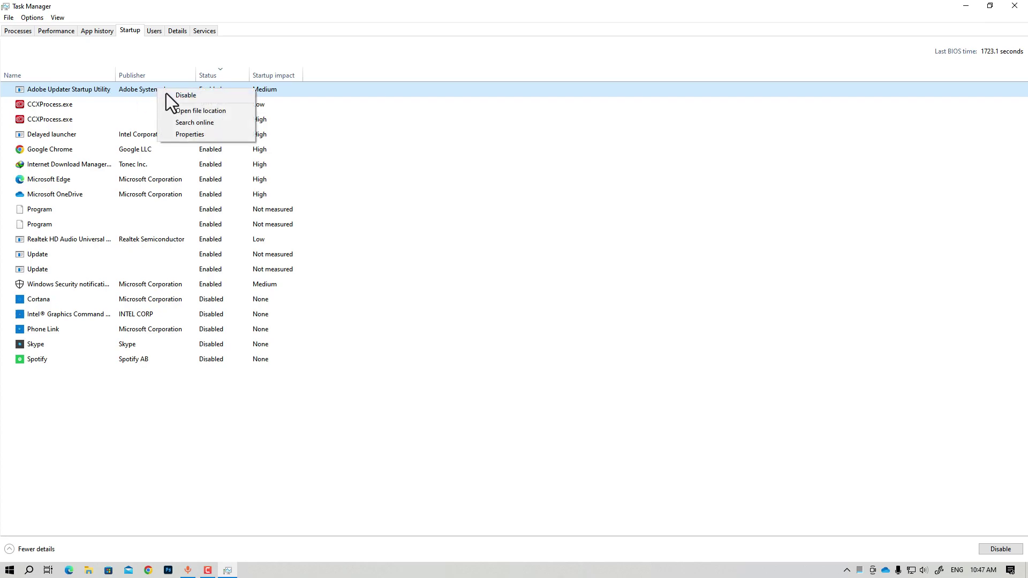
left_click(185, 95)
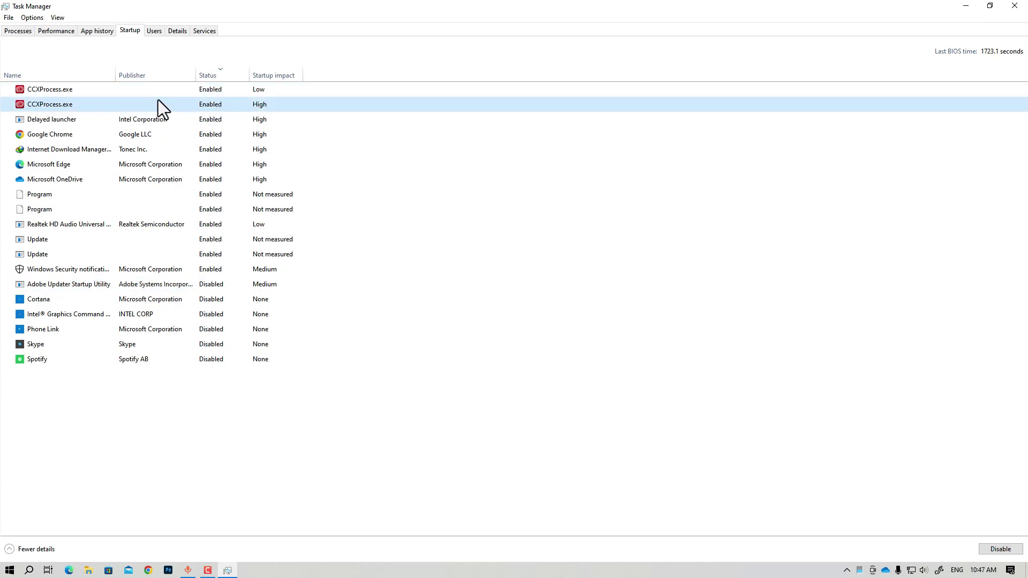
Step: Disable both CCXProcess.exe entries so they no longer launch at startup
right_click(156, 91)
left_click(185, 98)
right_click(179, 88)
left_click(198, 107)
right_click(184, 92)
left_click(188, 109)
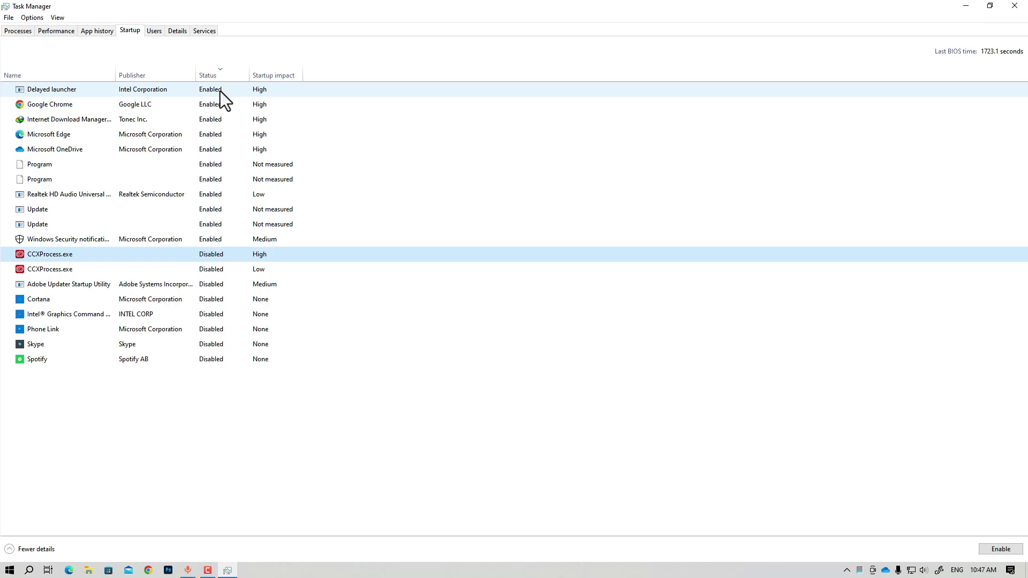
Step: Disable Google Chrome and Internet Download Manager in the startup apps list
left_click(200, 107)
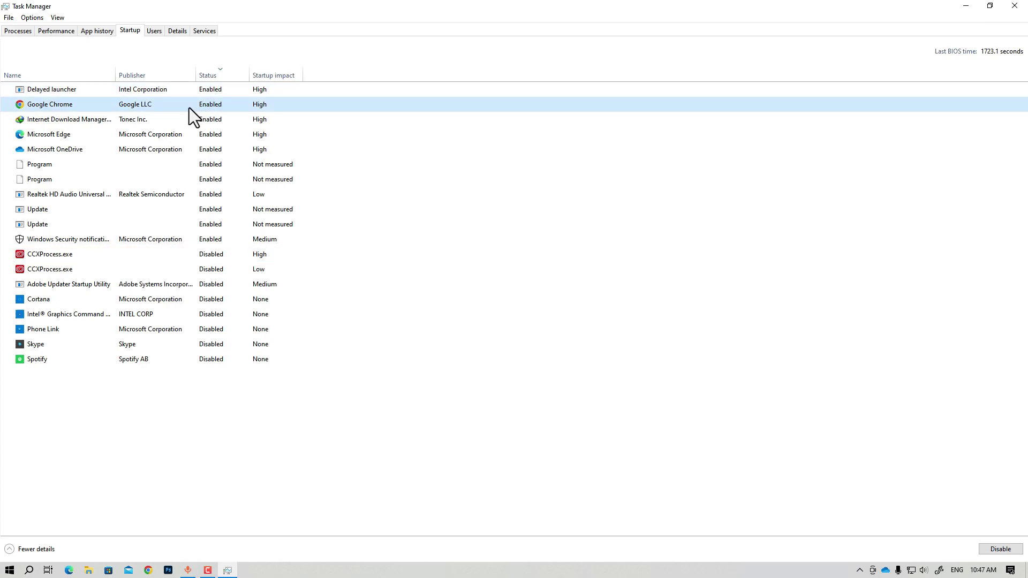
right_click(177, 103)
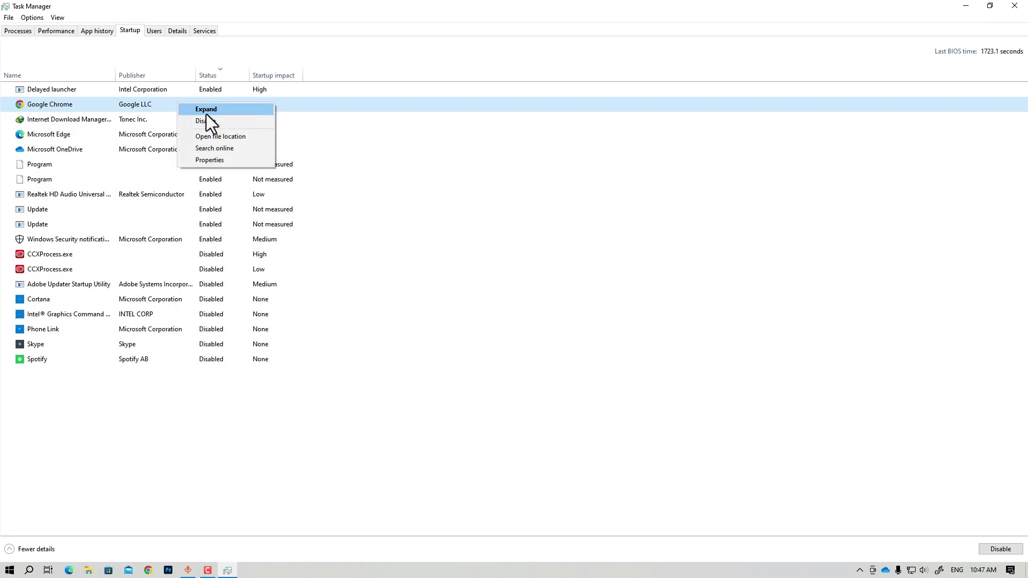
left_click(206, 123)
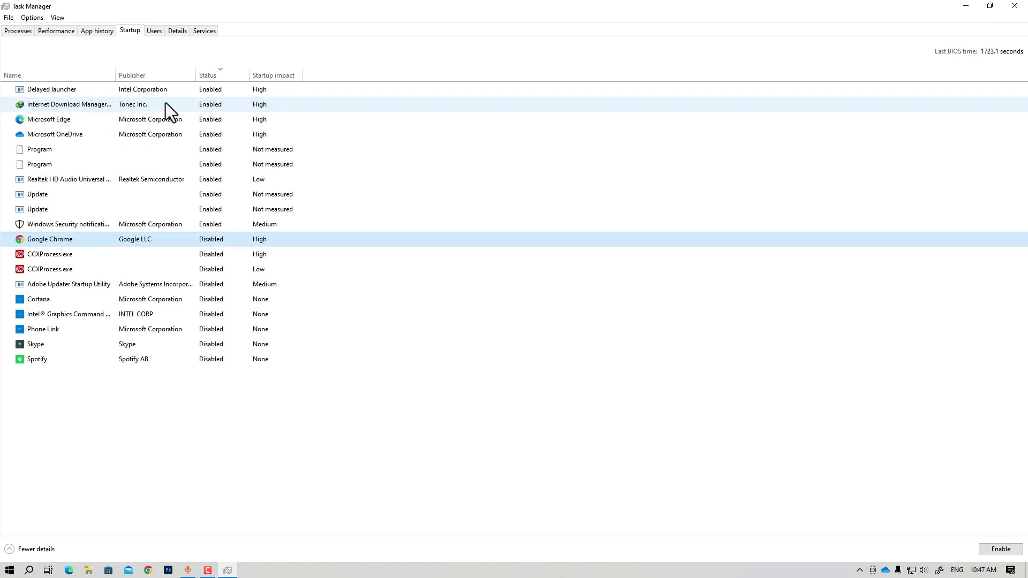
left_click(165, 102)
right_click(170, 105)
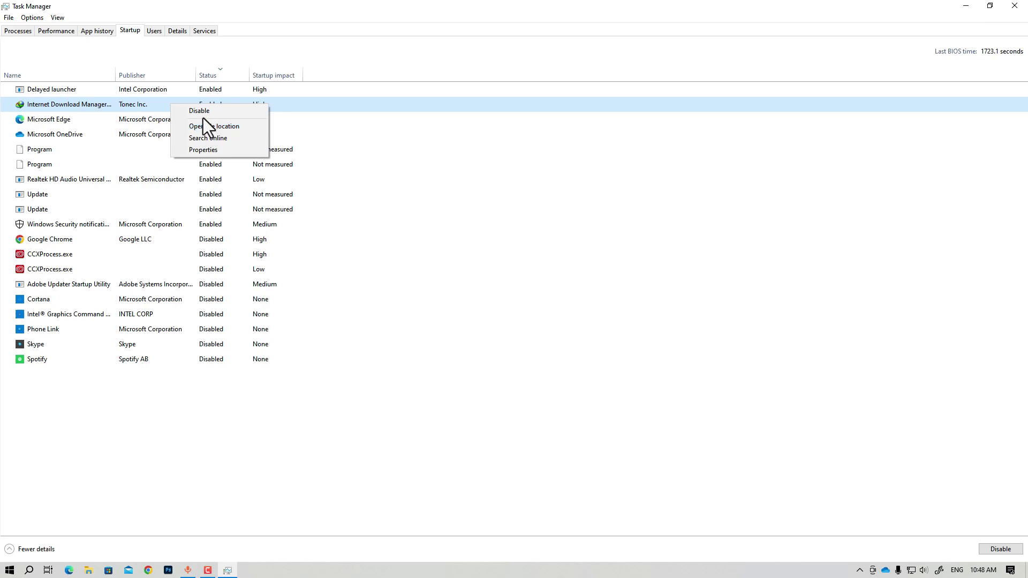
left_click(202, 112)
Step: Disable Microsoft Edge in the startup apps list
left_click(196, 107)
right_click(185, 105)
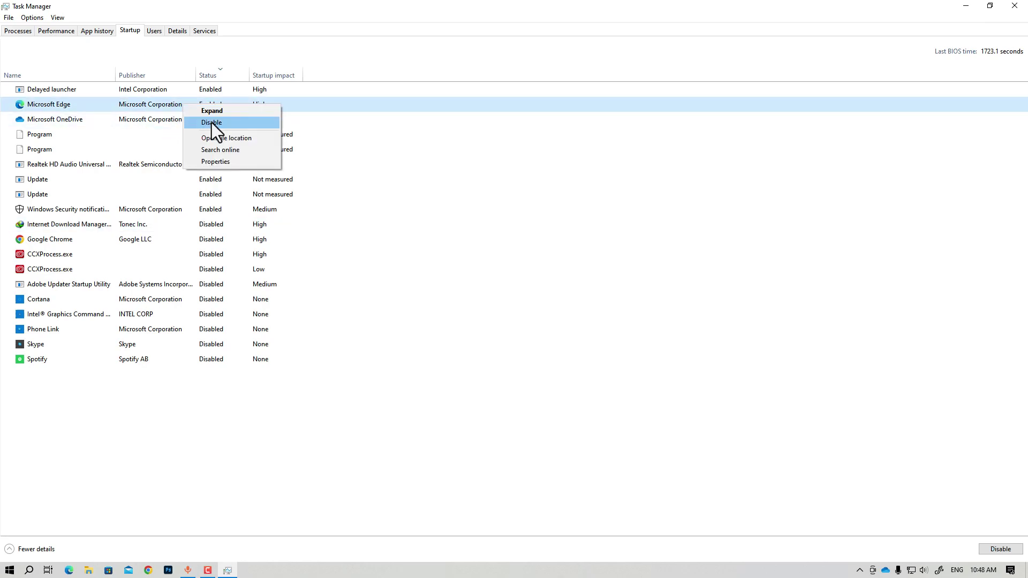
left_click(211, 123)
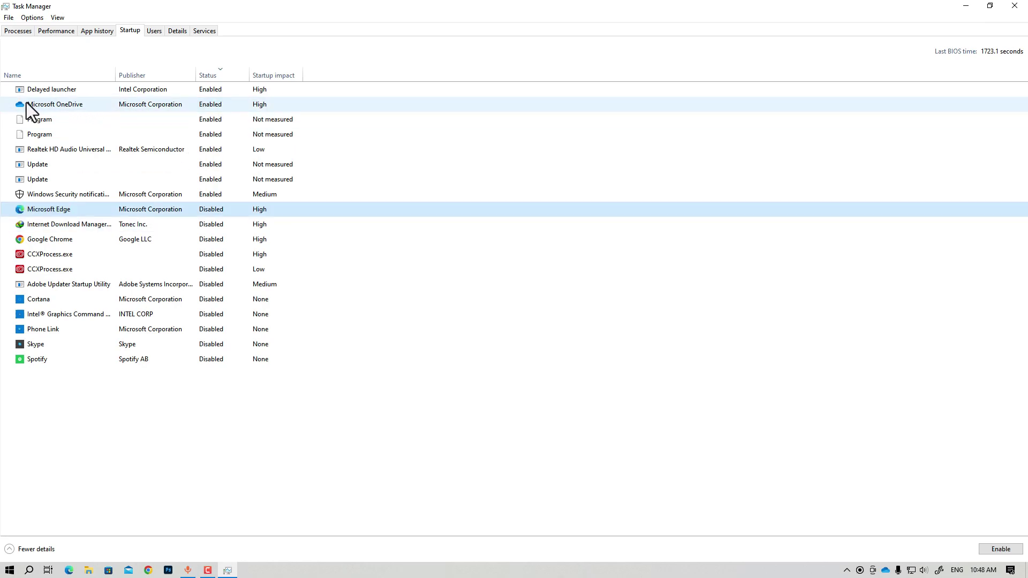
Step: Disable Microsoft OneDrive and the two entries named Program in the startup apps list
left_click(65, 104)
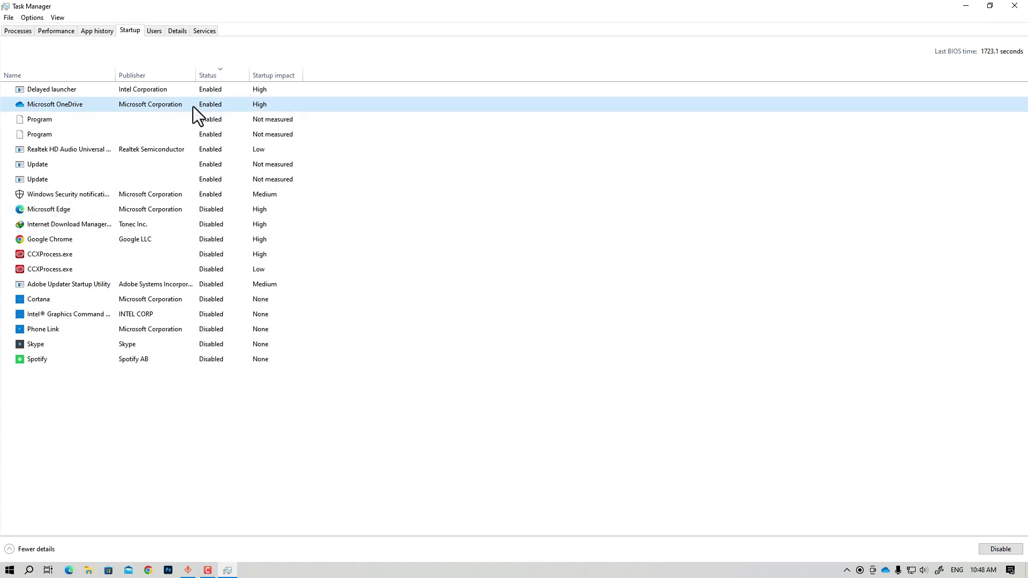
right_click(195, 107)
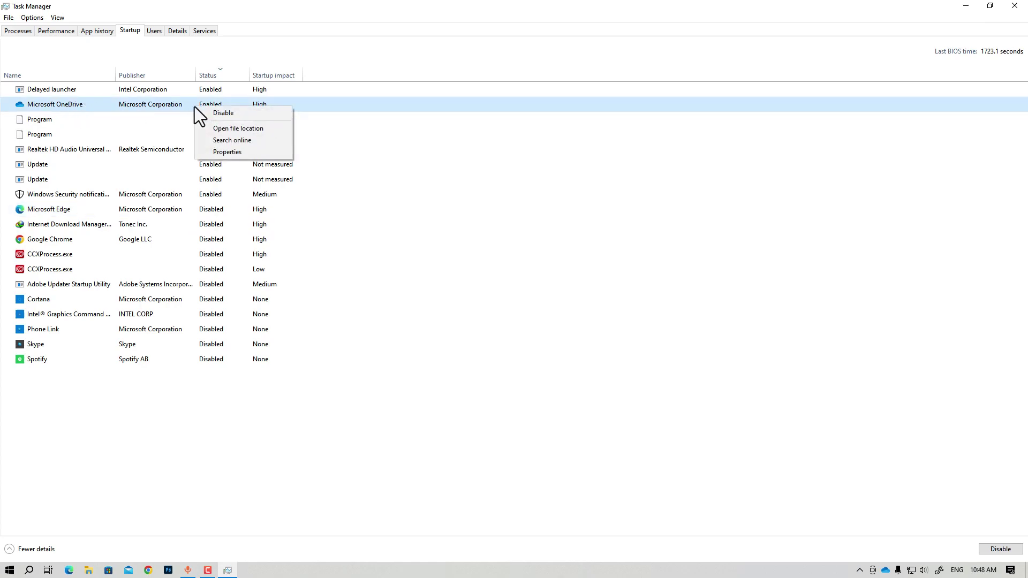
left_click(328, 111)
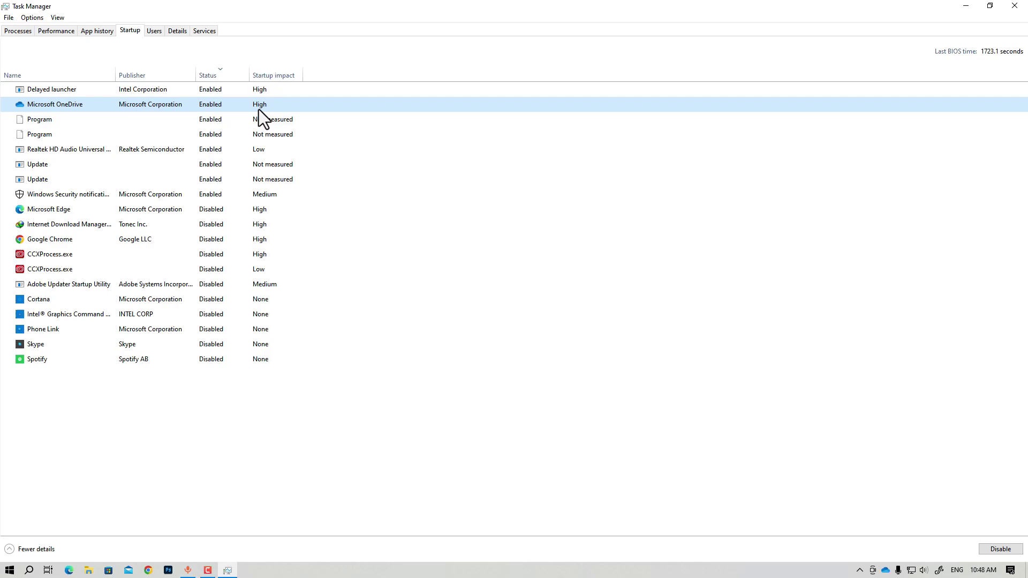
right_click(215, 107)
left_click(227, 113)
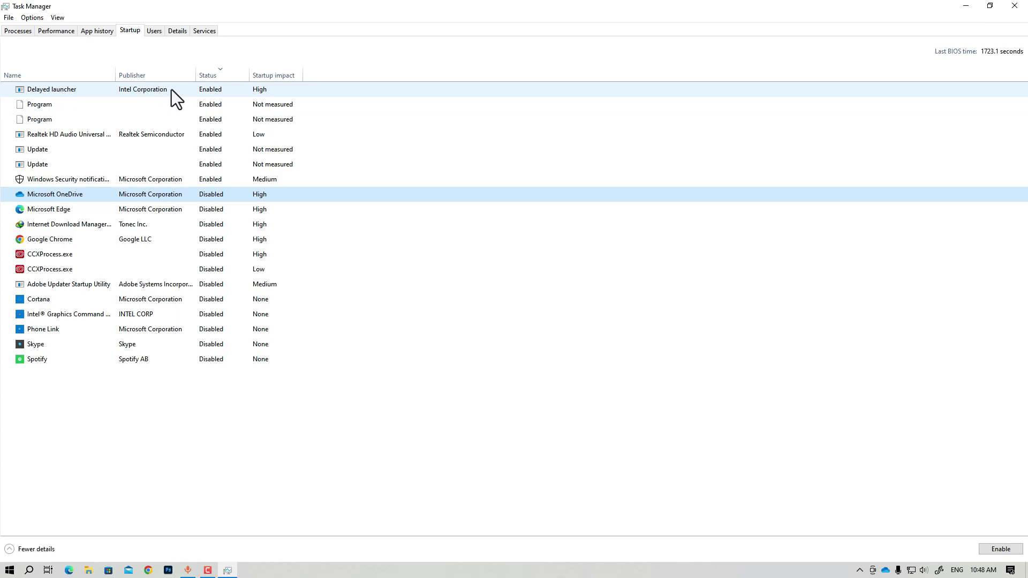
right_click(221, 105)
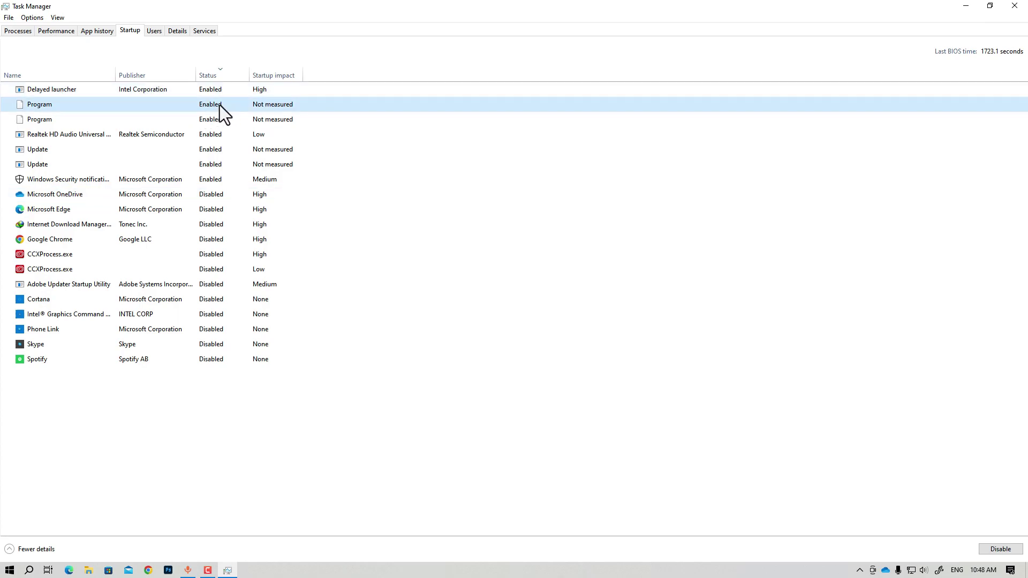
left_click(241, 112)
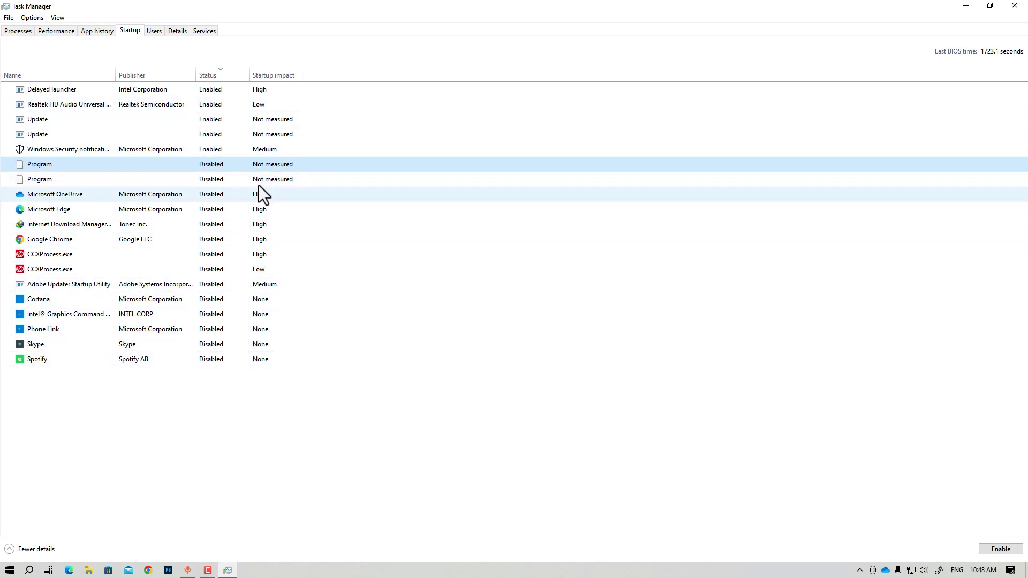
Step: Close Task Manager and refresh the desktop twice
left_click(1014, 5)
right_click(425, 90)
left_click(459, 124)
right_click(428, 84)
left_click(455, 115)
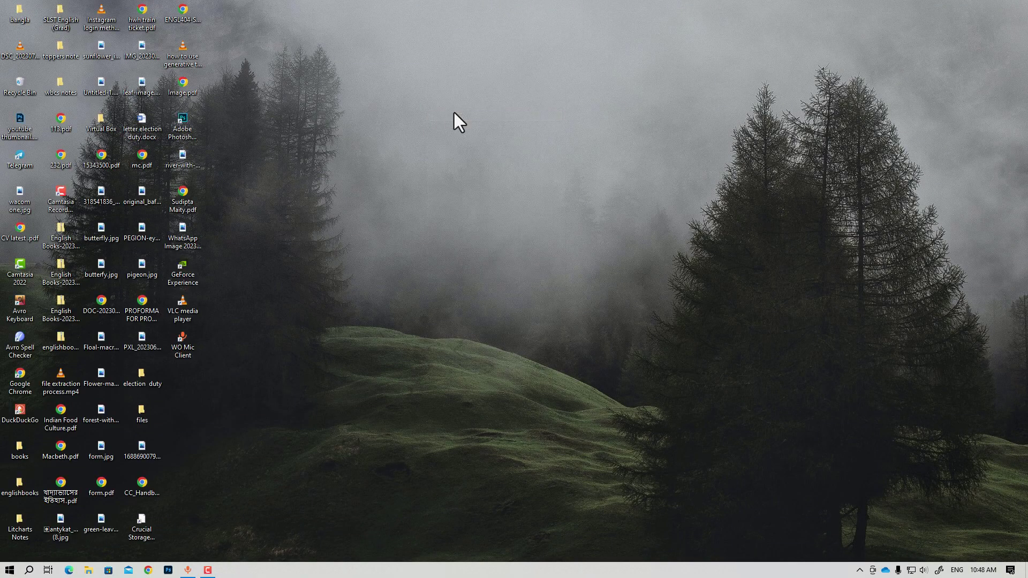